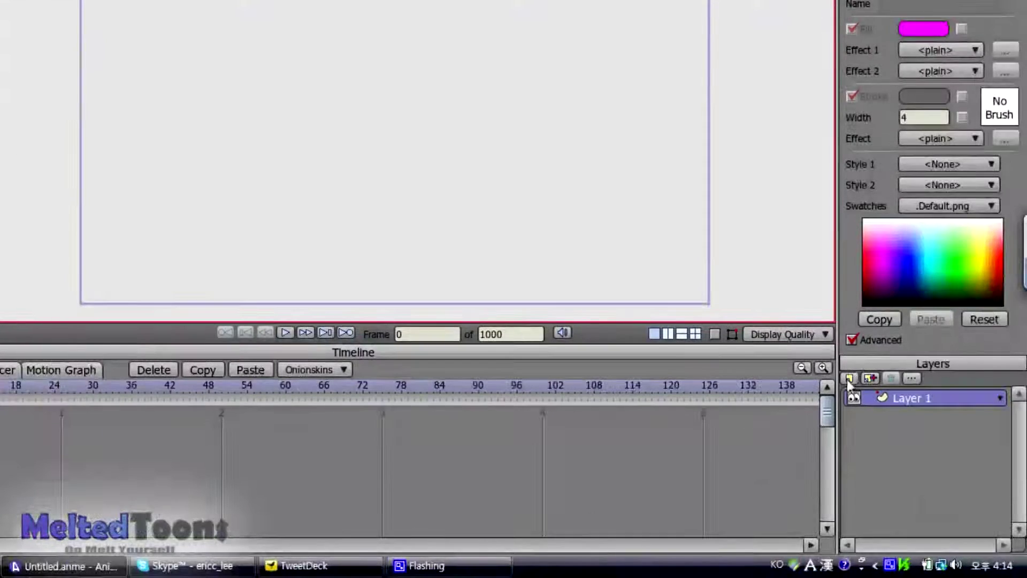
# On Layer 1, freehand-draw an eye oval, the curled nose and the smile curve.
pyautogui.click(976, 525)
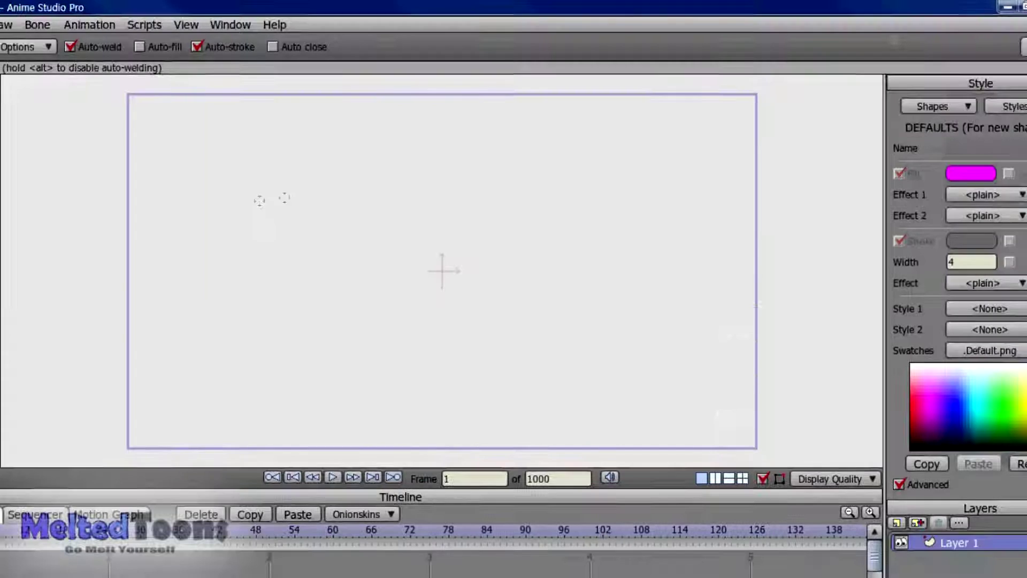
pyautogui.moveTo(323, 182)
pyautogui.mouseDown()
pyautogui.moveTo(312, 231)
pyautogui.moveTo(363, 223)
pyautogui.moveTo(357, 192)
pyautogui.moveTo(330, 178)
pyautogui.moveTo(388, 236)
pyautogui.moveTo(424, 244)
pyautogui.moveTo(420, 186)
pyautogui.mouseUp()
pyautogui.moveTo(360, 265)
pyautogui.mouseDown()
pyautogui.moveTo(387, 281)
pyautogui.moveTo(363, 292)
pyautogui.mouseUp()
pyautogui.moveTo(321, 283)
pyautogui.mouseDown()
pyautogui.moveTo(401, 294)
pyautogui.moveTo(418, 275)
pyautogui.mouseUp()
# Close the smile into a box-shaped mouth with side and bottom strokes.
pyautogui.moveTo(417, 275); pyautogui.dragTo(417, 334)
pyautogui.click(320, 282)
pyautogui.moveTo(320, 283)
pyautogui.mouseDown()
pyautogui.moveTo(309, 346)
pyautogui.moveTo(412, 352)
pyautogui.moveTo(416, 329)
pyautogui.mouseUp()
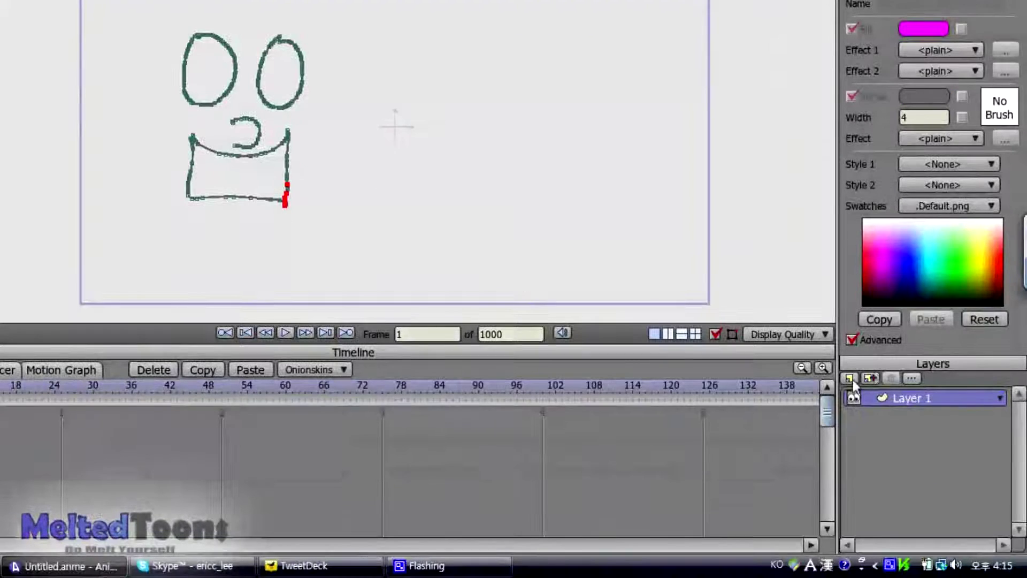
pyautogui.click(897, 441)
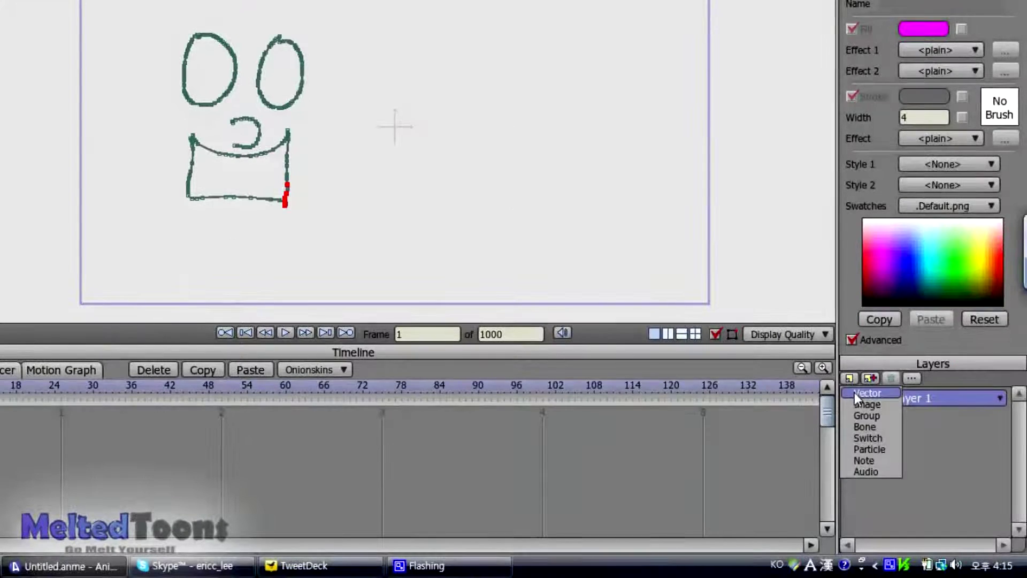
# Add vector Layer 2 and draw a small round pupil inside each eye.
pyautogui.click(855, 394)
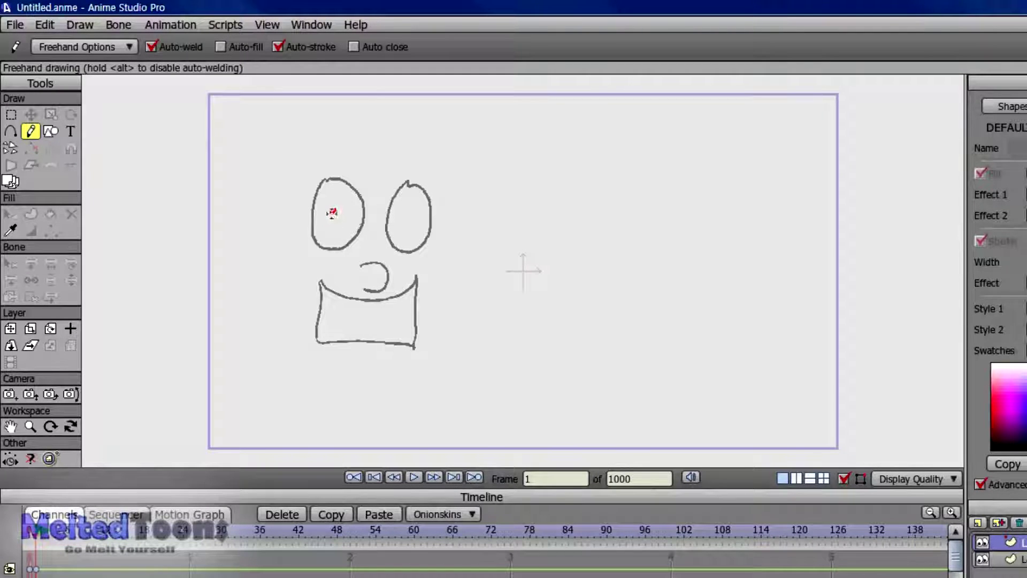
pyautogui.moveTo(332, 212)
pyautogui.mouseDown()
pyautogui.moveTo(345, 216)
pyautogui.moveTo(333, 209)
pyautogui.mouseUp()
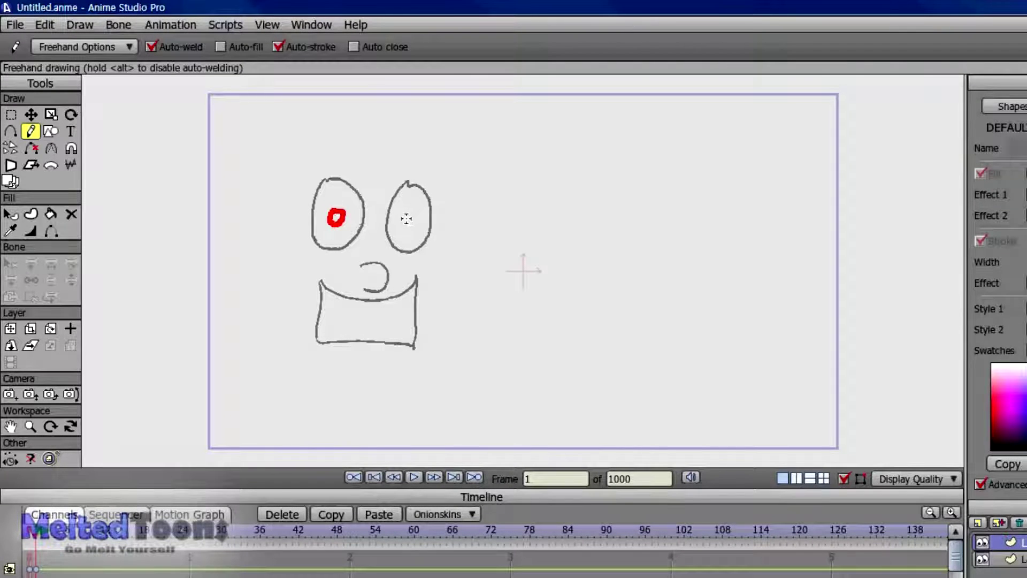
pyautogui.moveTo(407, 218); pyautogui.dragTo(408, 221)
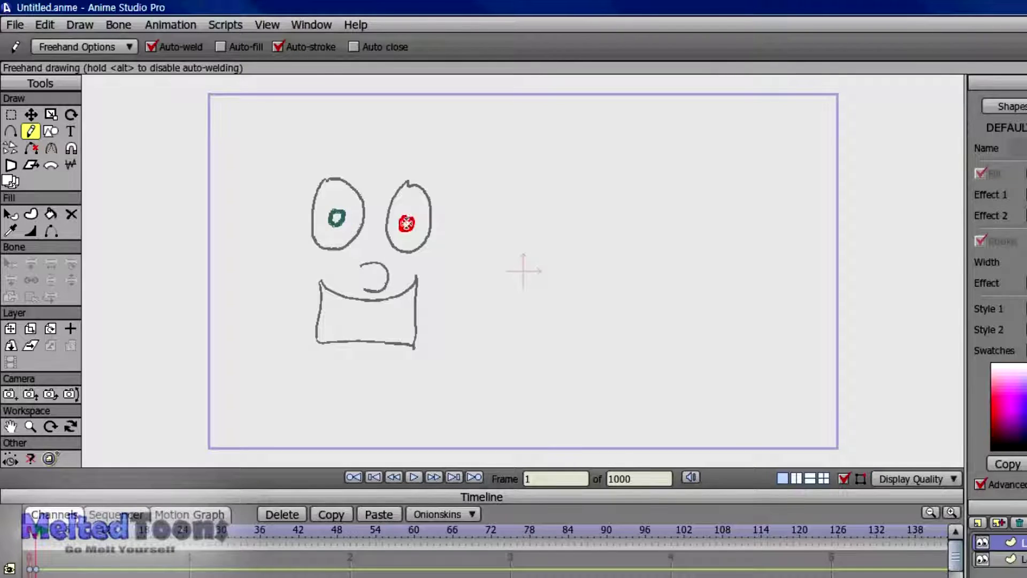
pyautogui.click(282, 243)
pyautogui.click(282, 242)
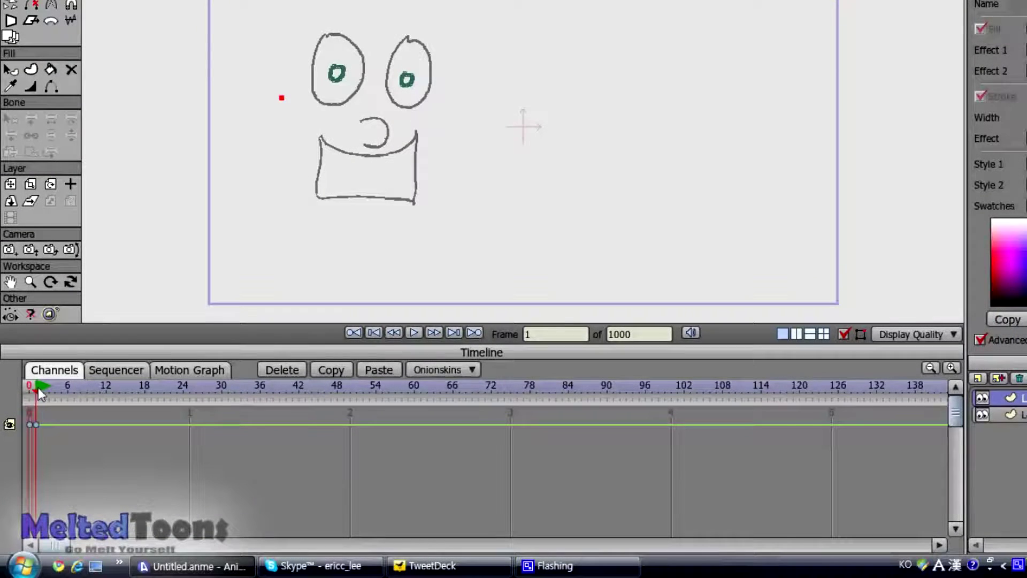
# Move to frame 2 and render a preview showing the eyes without pupils.
pyautogui.moveTo(39, 393); pyautogui.dragTo(43, 392)
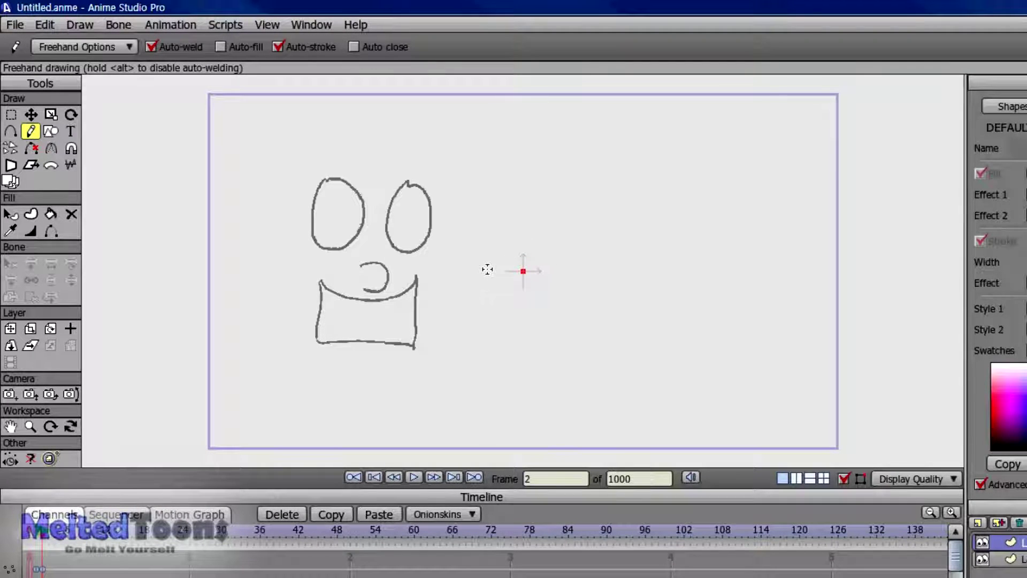
pyautogui.hotkey('ctrl', 'r')
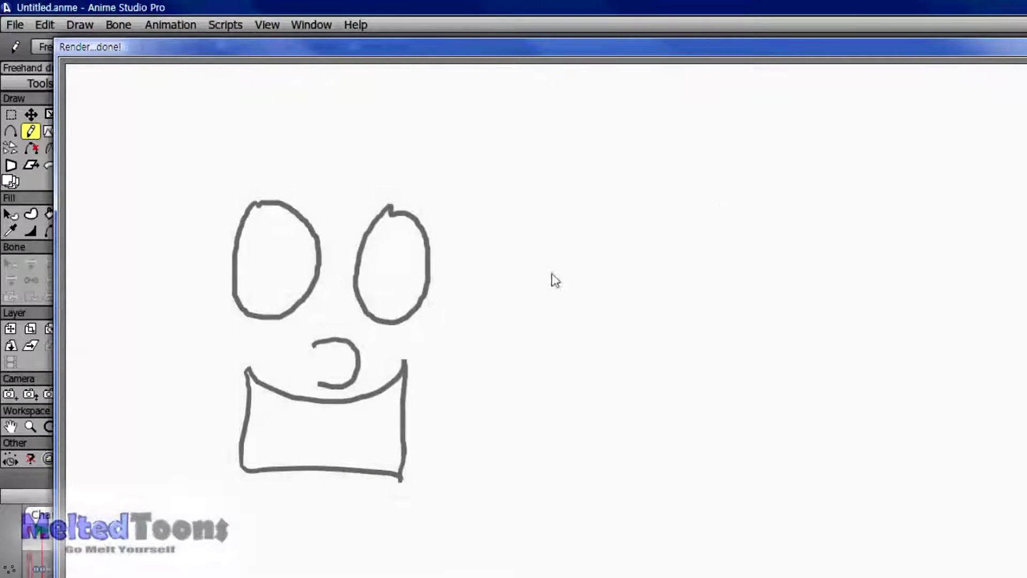
pyautogui.click(962, 47)
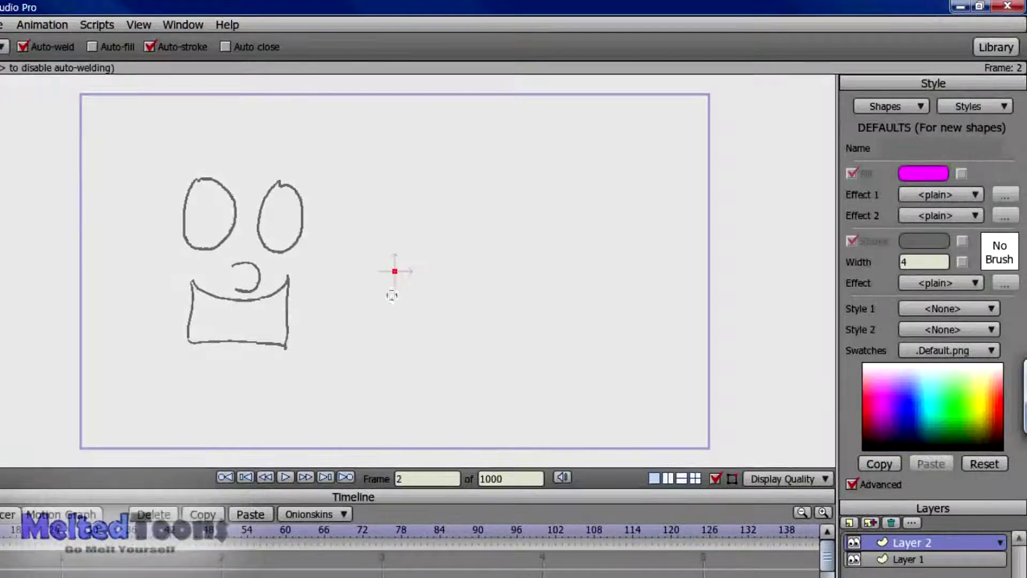
pyautogui.click(11, 114)
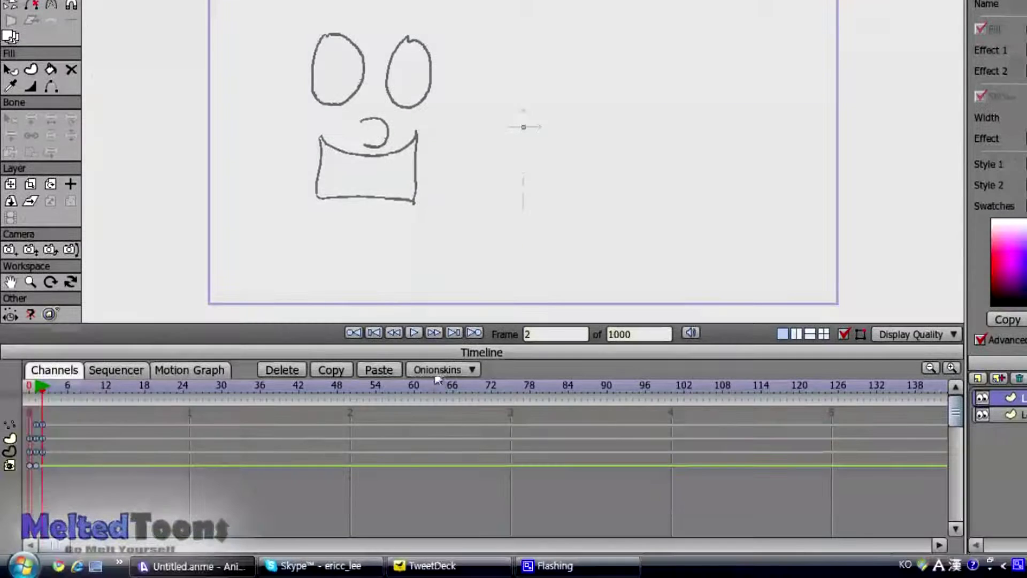
# Enable onion skins using Relative frames.
pyautogui.click(438, 369)
pyautogui.click(450, 393)
pyautogui.click(457, 417)
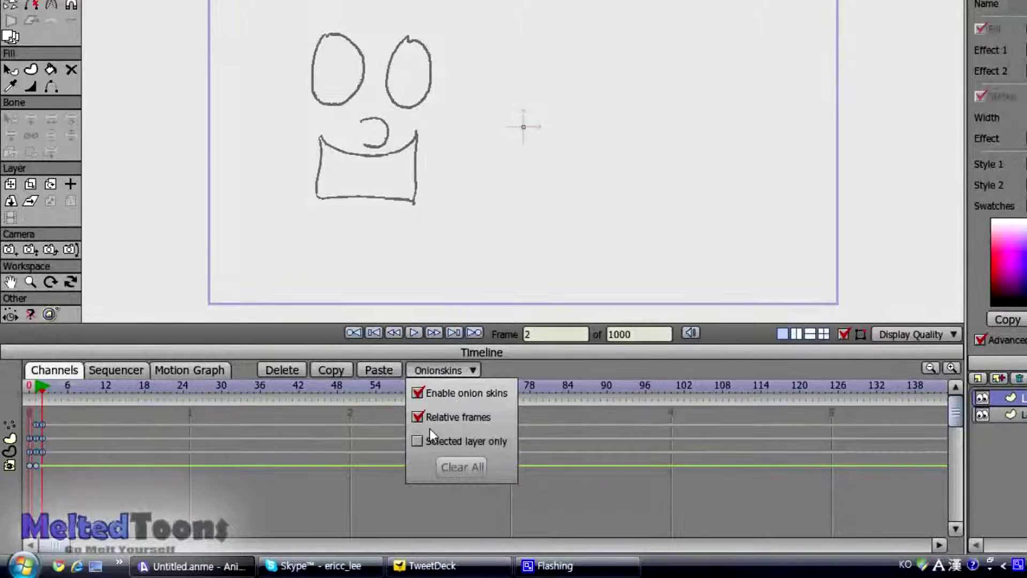
pyautogui.click(38, 399)
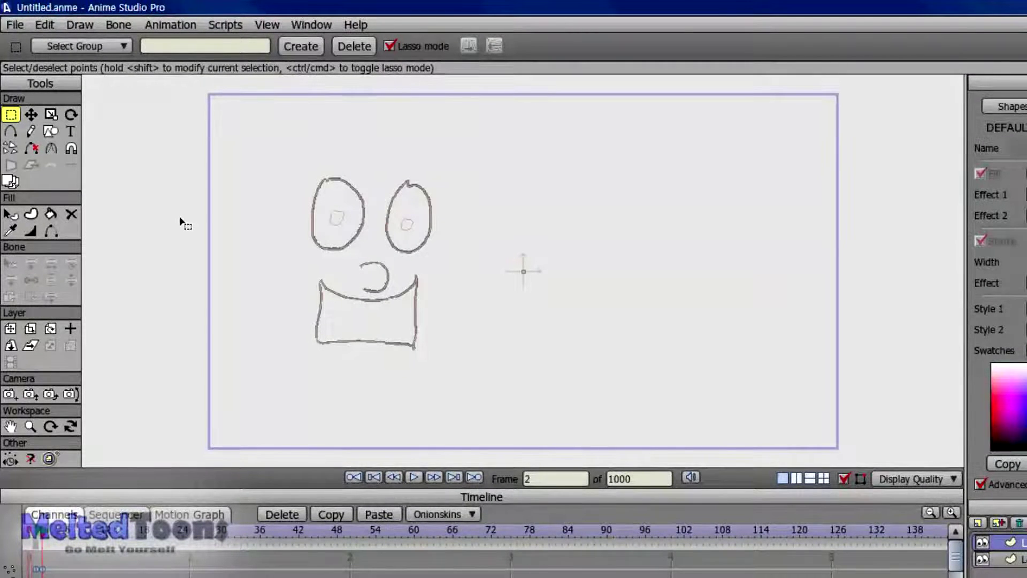
# Zoom in and redraw both pupils on frame 2, higher and further left.
pyautogui.scroll(-2, 181, 222)
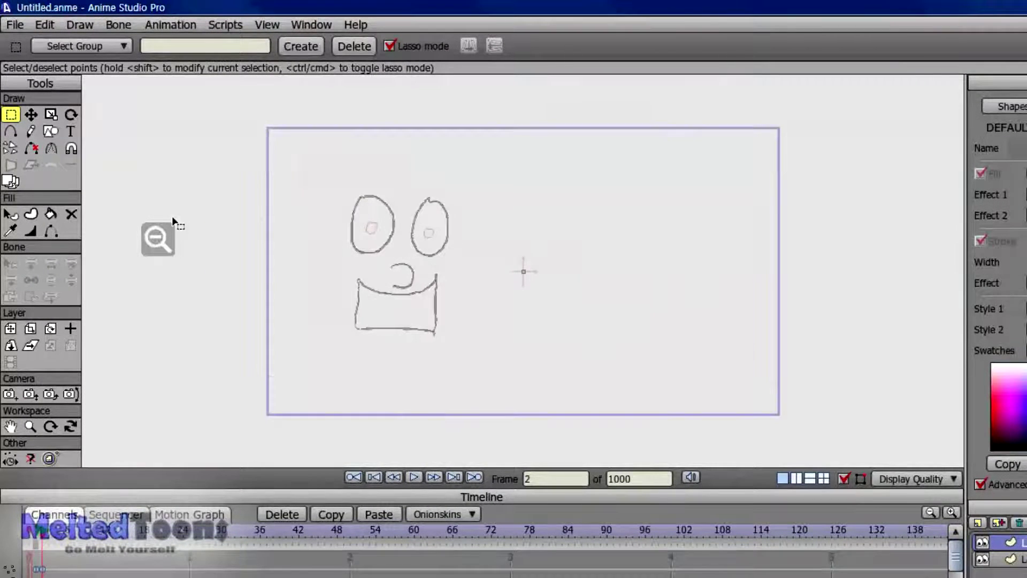
pyautogui.scroll(3, 177, 222)
pyautogui.scroll(1, 355, 279)
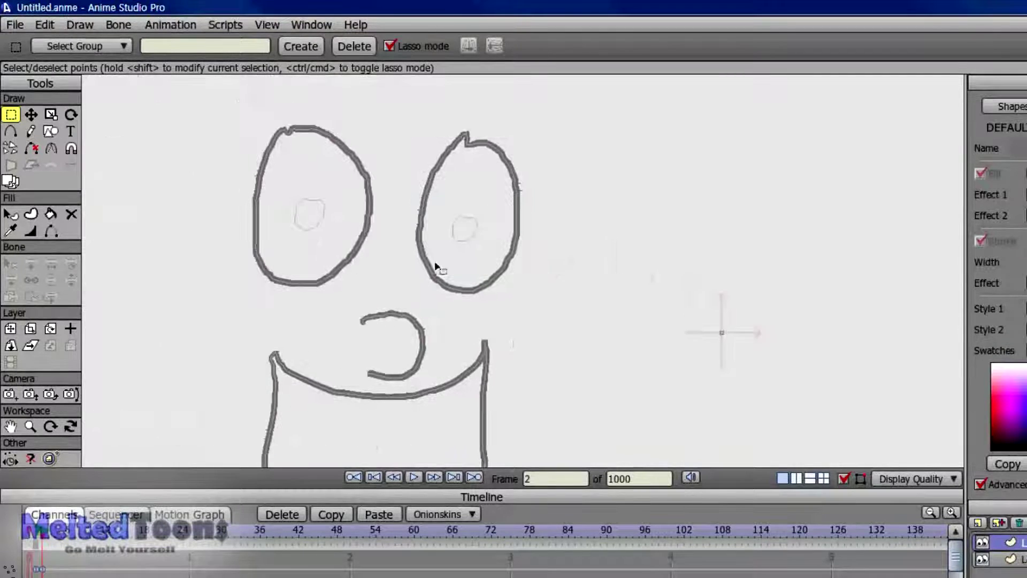
pyautogui.click(31, 131)
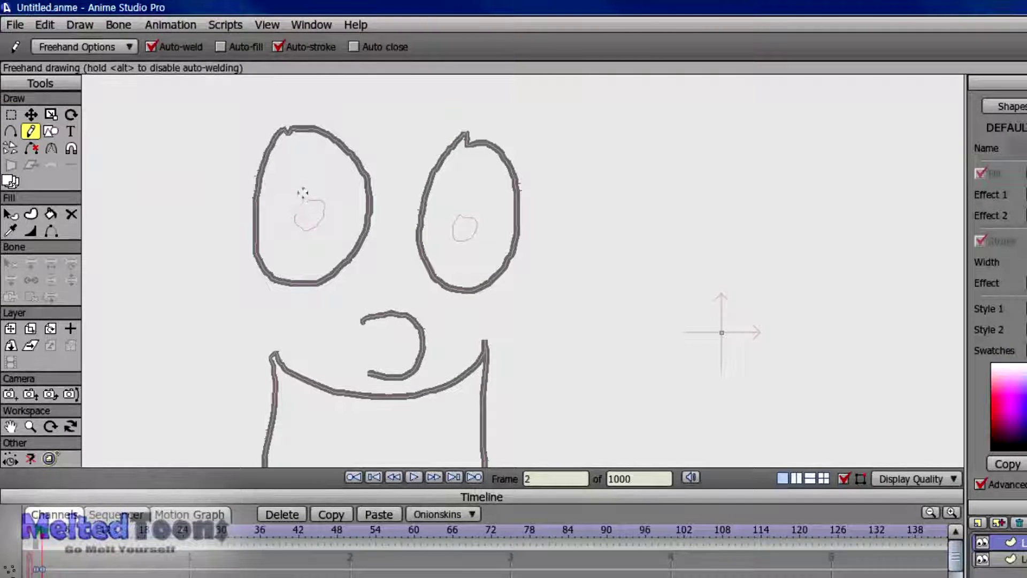
pyautogui.moveTo(291, 193)
pyautogui.mouseDown()
pyautogui.moveTo(287, 217)
pyautogui.moveTo(291, 194)
pyautogui.mouseUp()
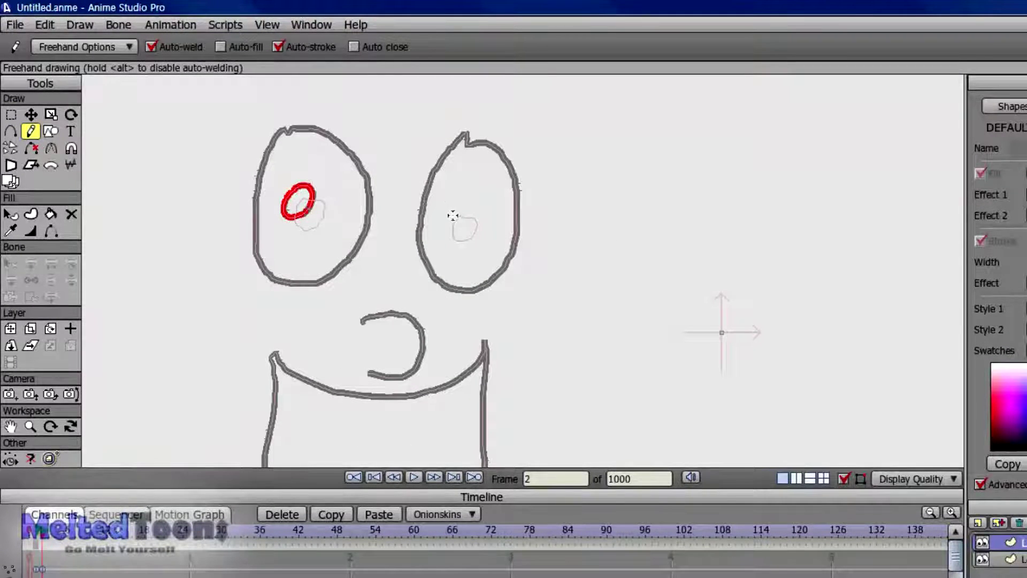
pyautogui.moveTo(454, 215)
pyautogui.mouseDown()
pyautogui.moveTo(444, 224)
pyautogui.moveTo(454, 211)
pyautogui.mouseUp()
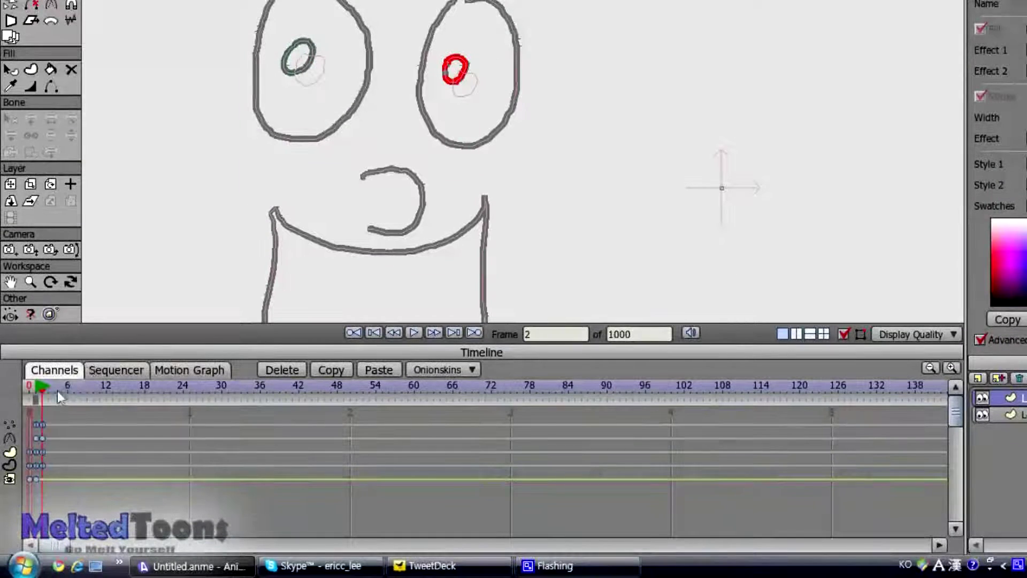
pyautogui.click(48, 394)
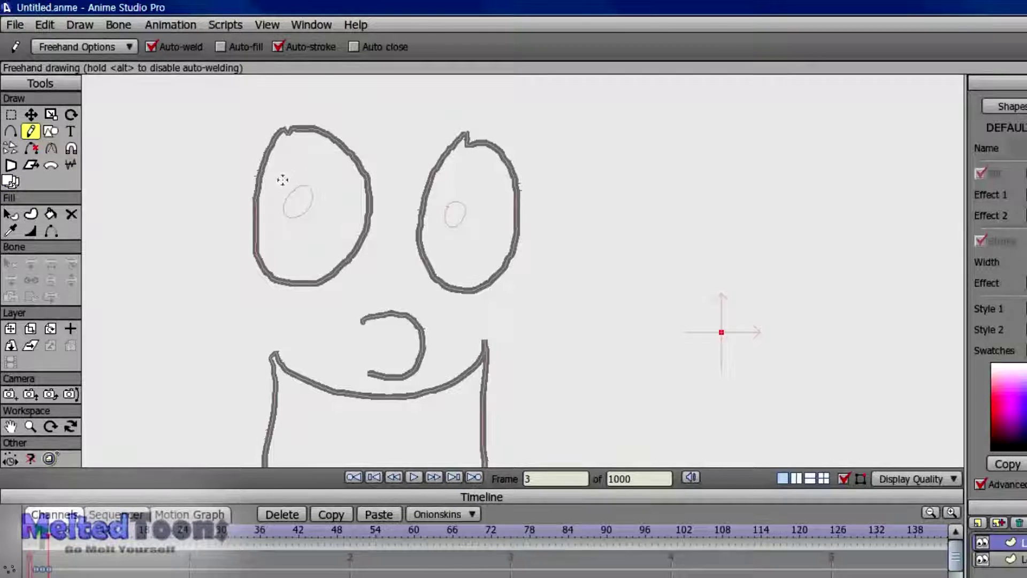
# Draw pupils on frames 3, 4 and 5, each pair drifting further up and left.
pyautogui.moveTo(277, 180)
pyautogui.mouseDown()
pyautogui.moveTo(298, 178)
pyautogui.moveTo(283, 176)
pyautogui.mouseUp()
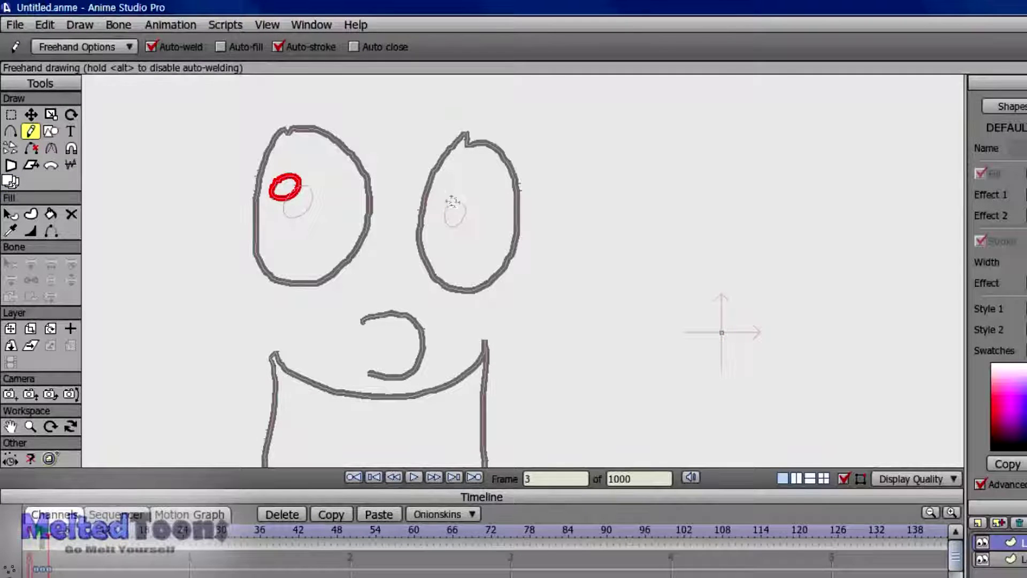
pyautogui.moveTo(443, 194)
pyautogui.mouseDown()
pyautogui.moveTo(435, 210)
pyautogui.moveTo(445, 192)
pyautogui.mouseUp()
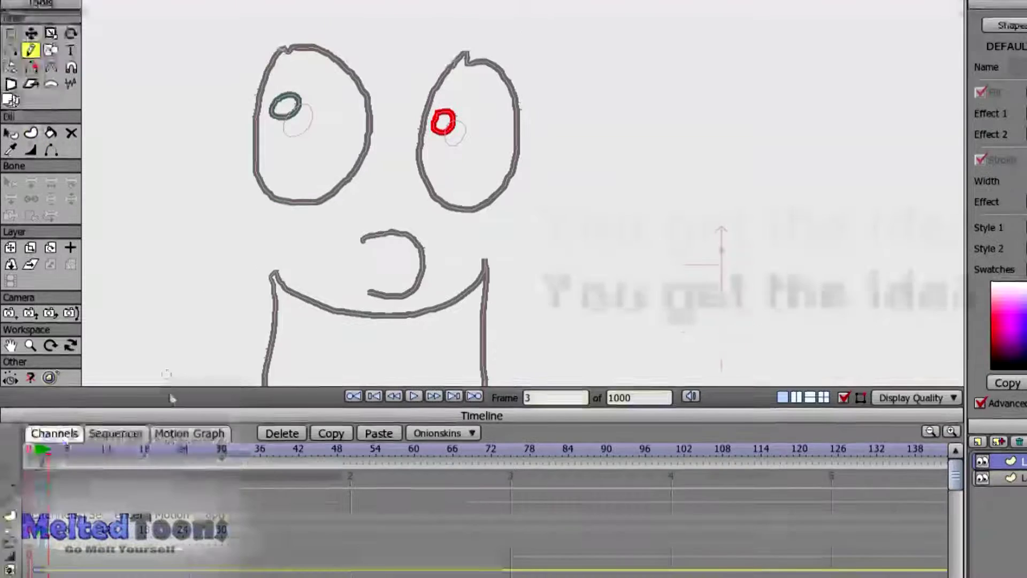
pyautogui.press('Right')
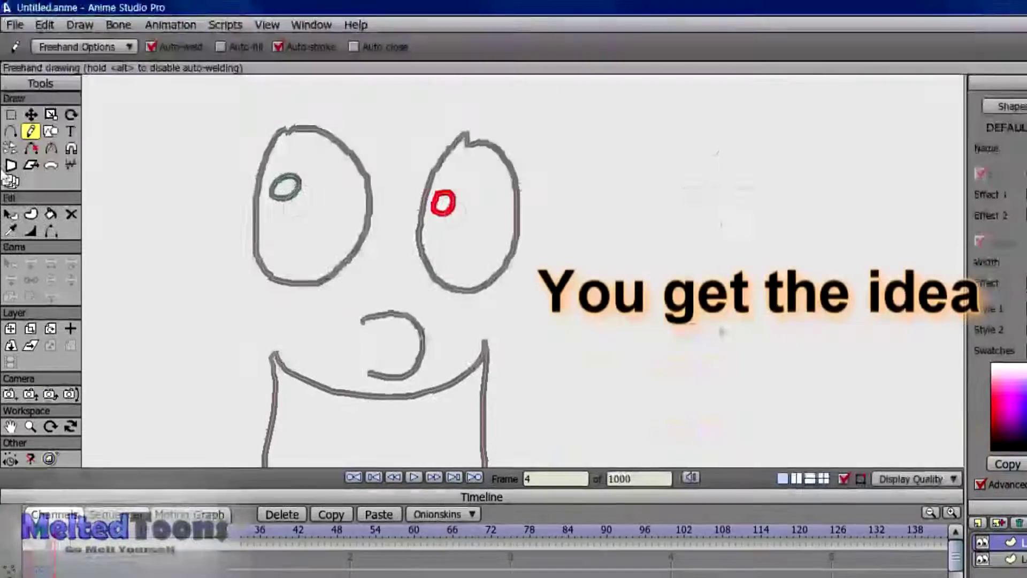
pyautogui.moveTo(265, 170); pyautogui.dragTo(278, 169)
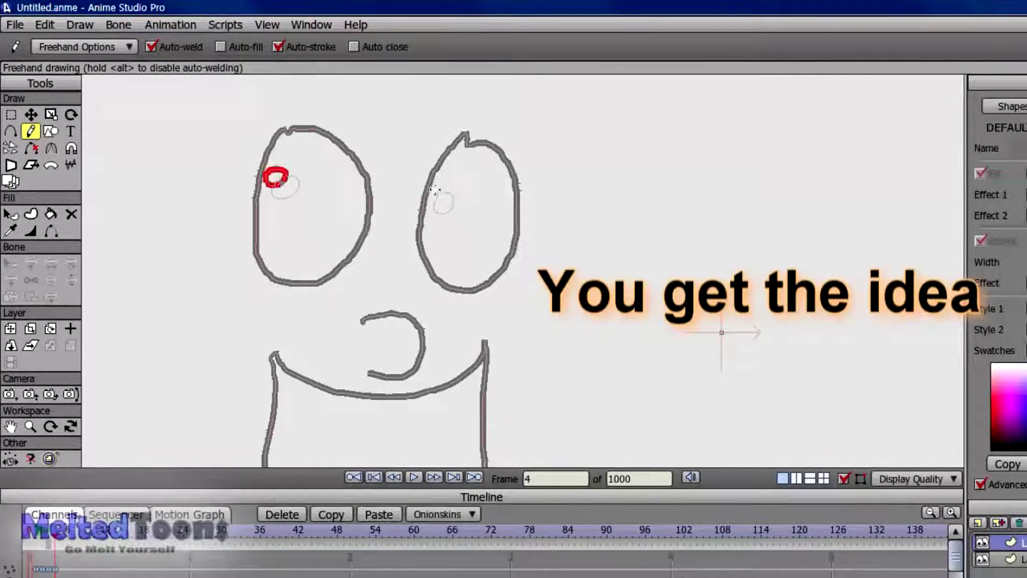
pyautogui.press('Right')
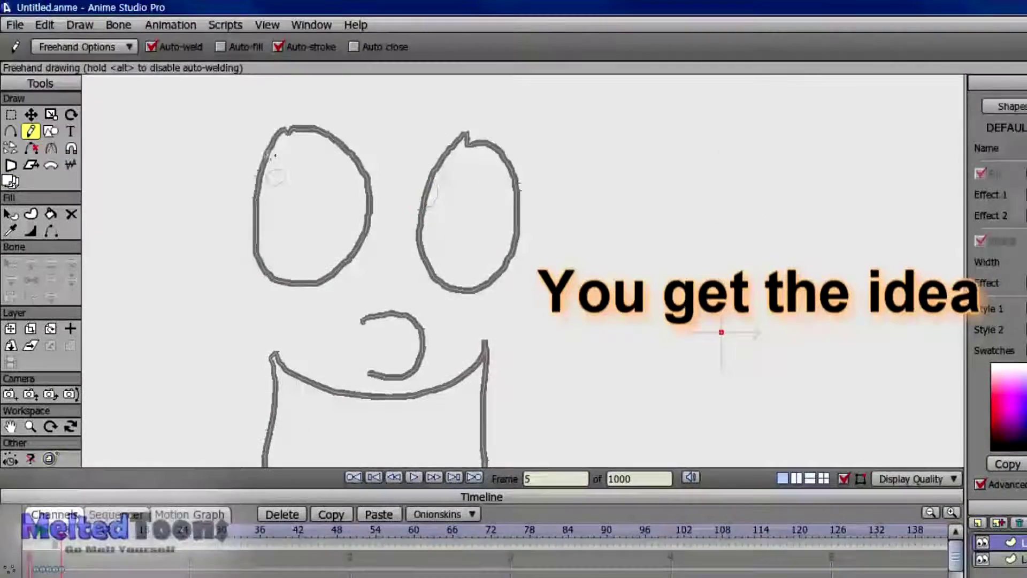
pyautogui.moveTo(271, 155); pyautogui.dragTo(262, 178)
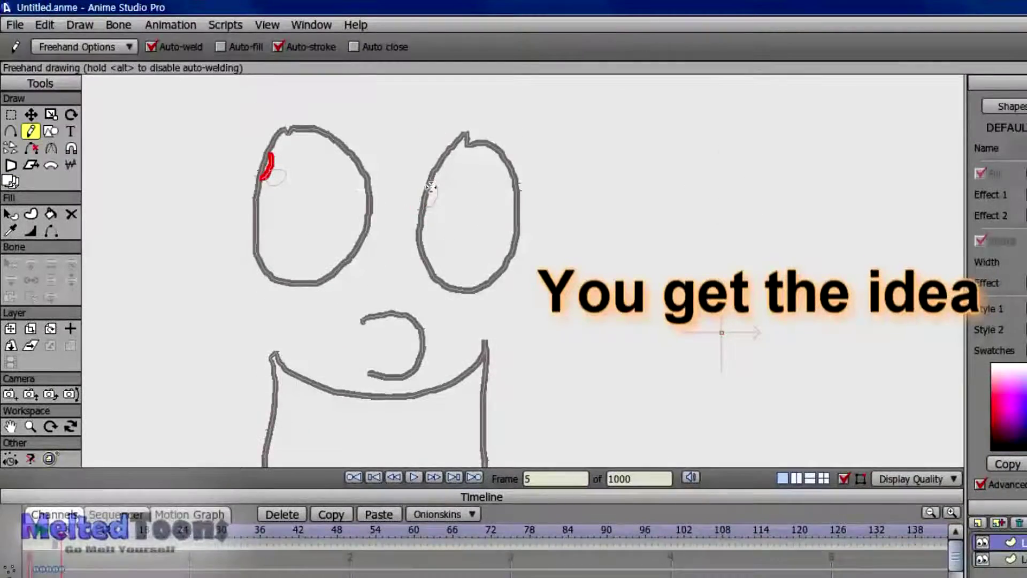
pyautogui.moveTo(431, 185); pyautogui.dragTo(426, 202)
pyautogui.press('Right')
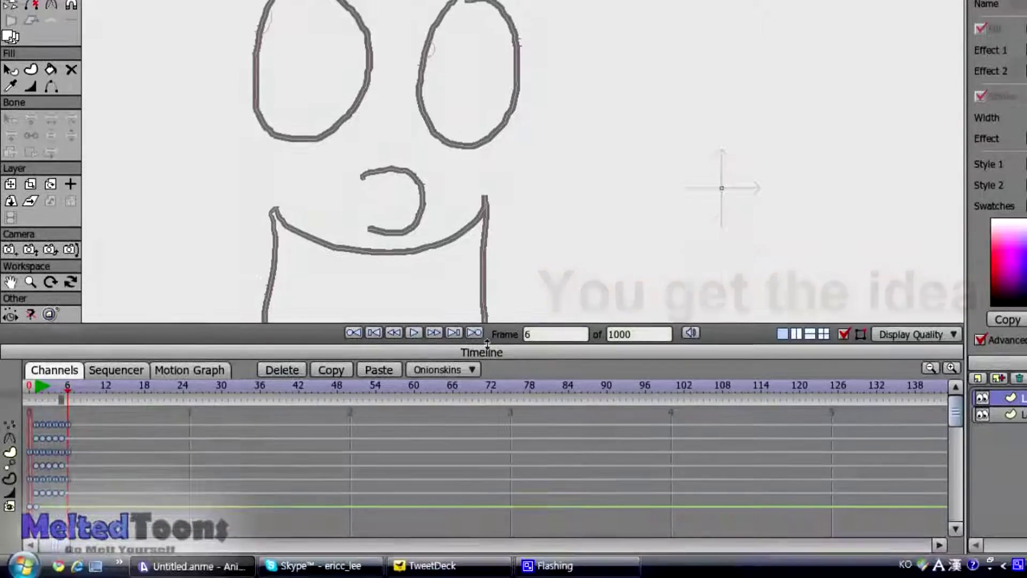
# Disable onion skins, hide the ghosts and rewind the timeline to frame 0.
pyautogui.click(472, 370)
pyautogui.click(471, 393)
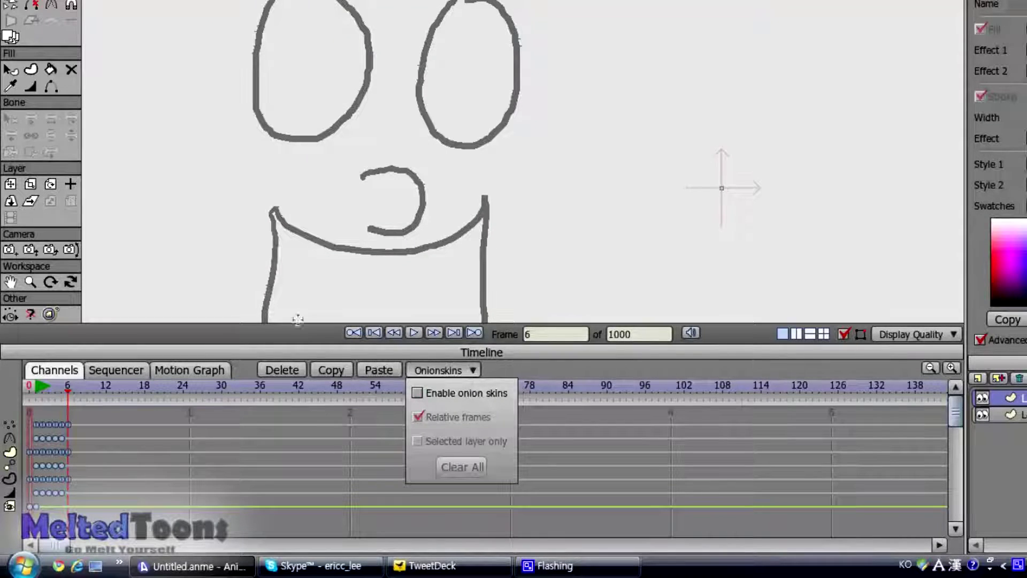
pyautogui.click(844, 334)
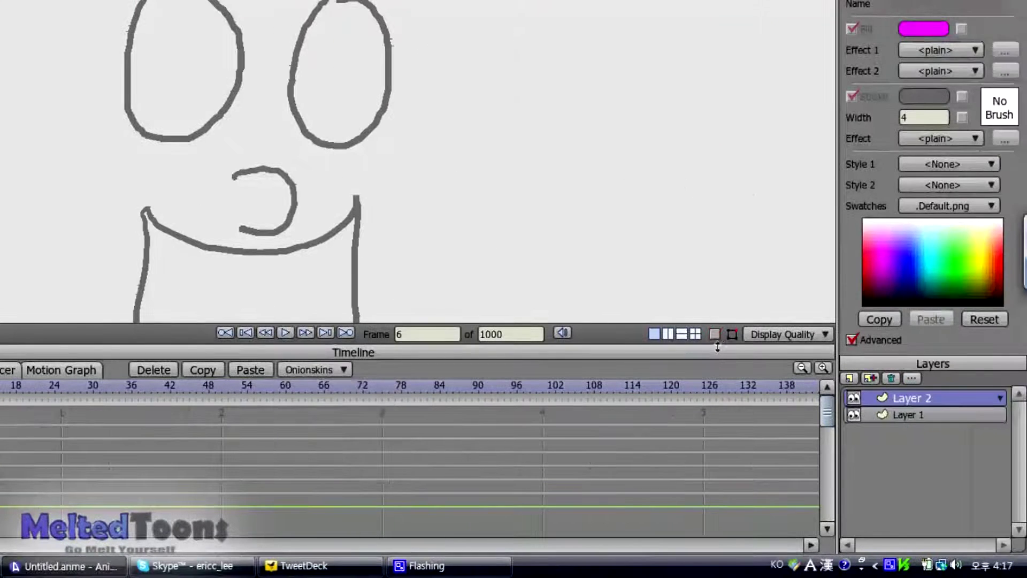
pyautogui.click(71, 392)
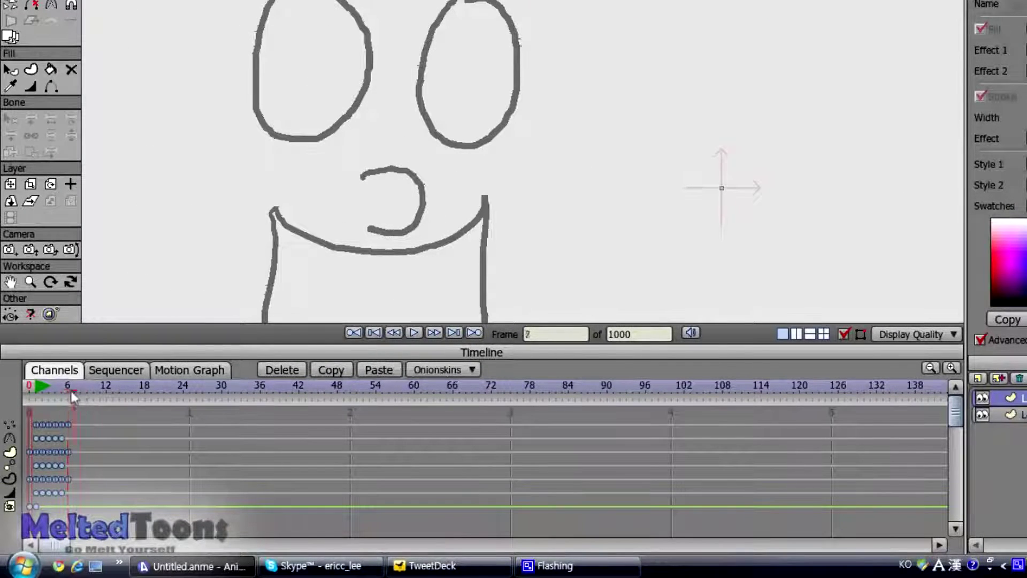
pyautogui.moveTo(73, 396); pyautogui.dragTo(3, 409)
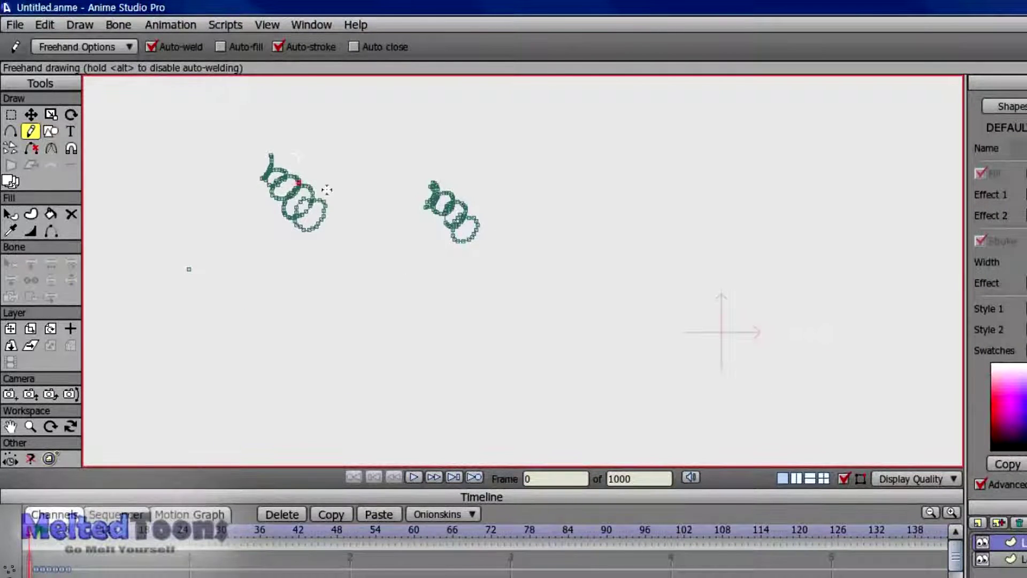
# Recentre the drawing, clear ghost pupils and play the animation from frame 1.
pyautogui.moveTo(323, 246); pyautogui.dragTo(476, 209)
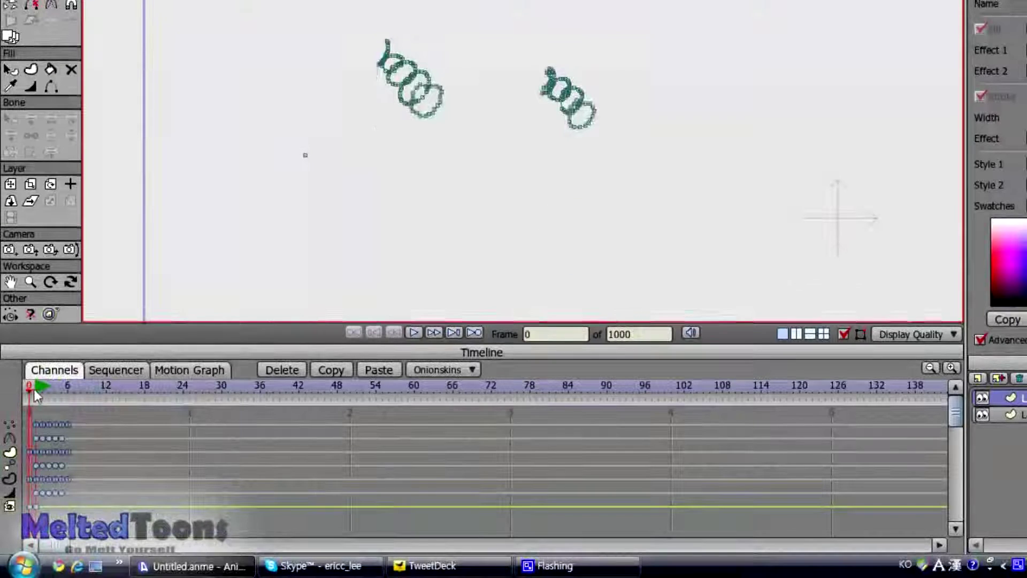
pyautogui.click(34, 534)
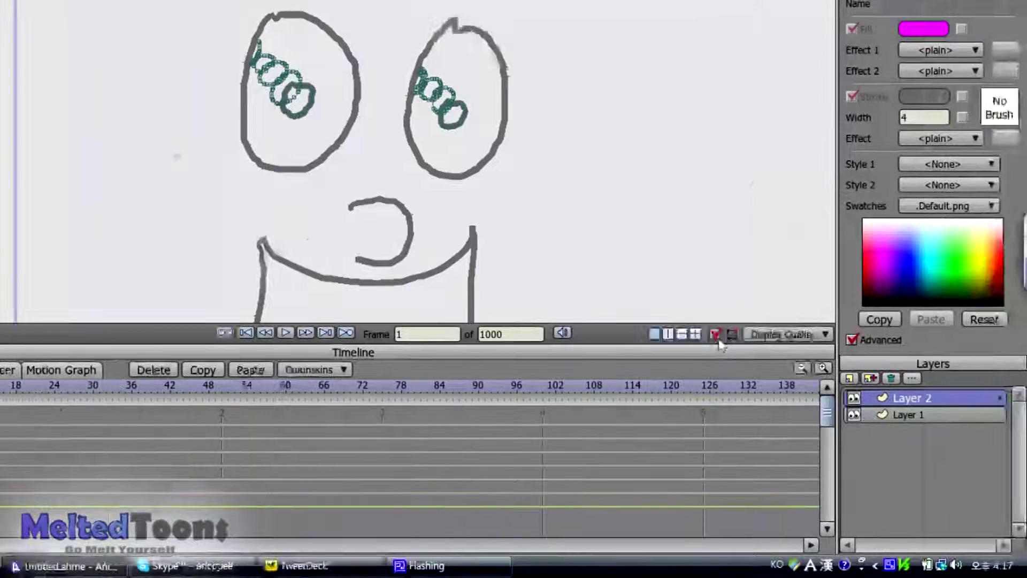
pyautogui.click(715, 333)
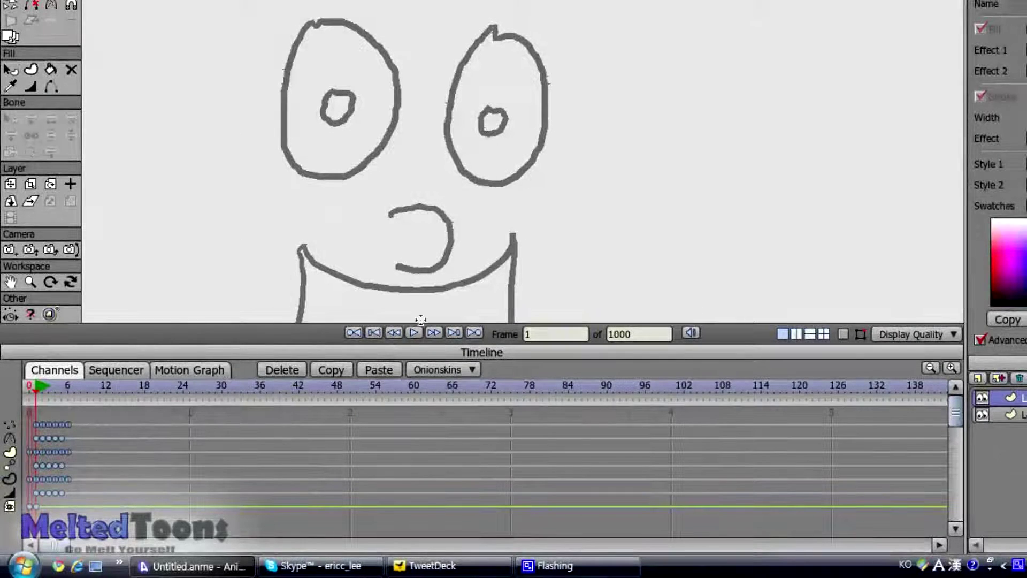
pyautogui.click(417, 336)
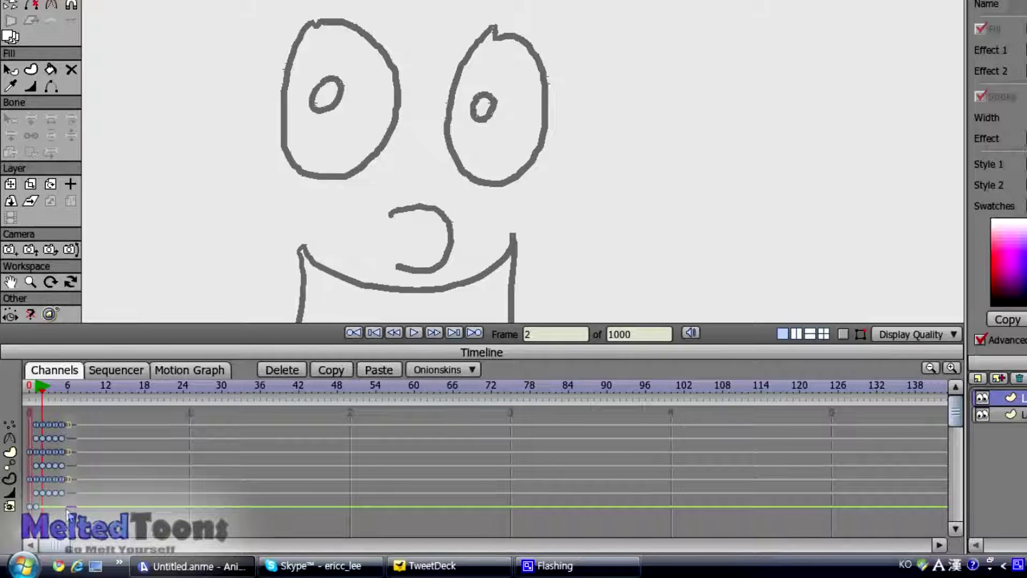
pyautogui.moveTo(63, 514); pyautogui.dragTo(68, 425)
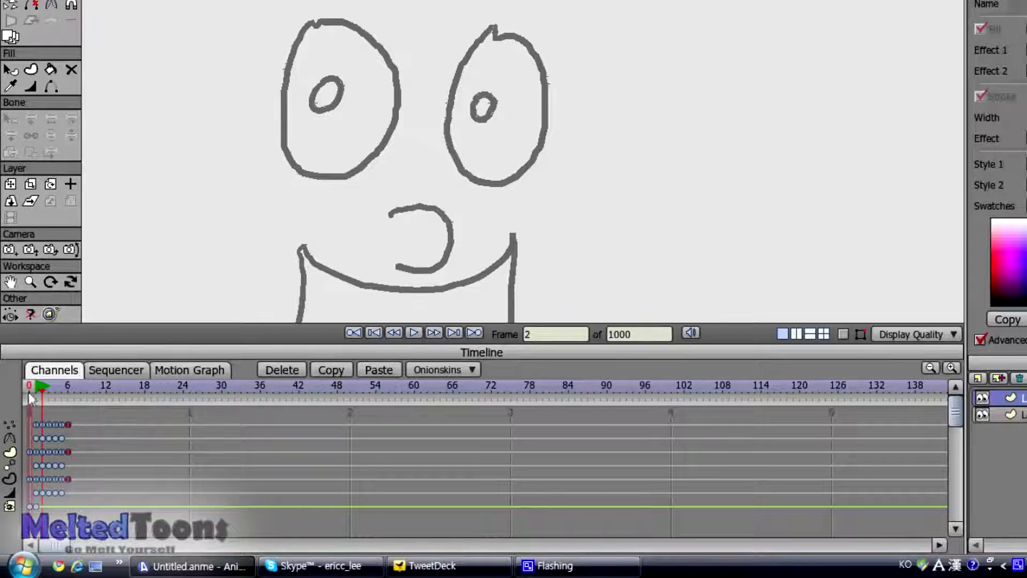
# Select the frame 6 pupil keyframes and move one to frame 8.
pyautogui.moveTo(54, 387); pyautogui.dragTo(75, 480)
pyautogui.moveTo(63, 419)
pyautogui.mouseDown()
pyautogui.moveTo(60, 498)
pyautogui.moveTo(68, 476)
pyautogui.mouseUp()
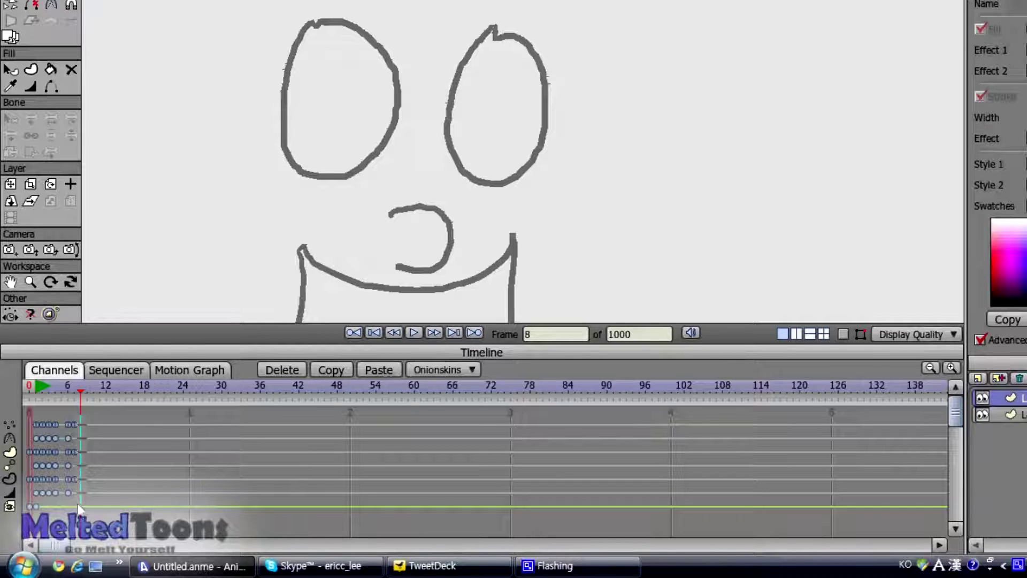
pyautogui.moveTo(76, 478); pyautogui.dragTo(80, 479)
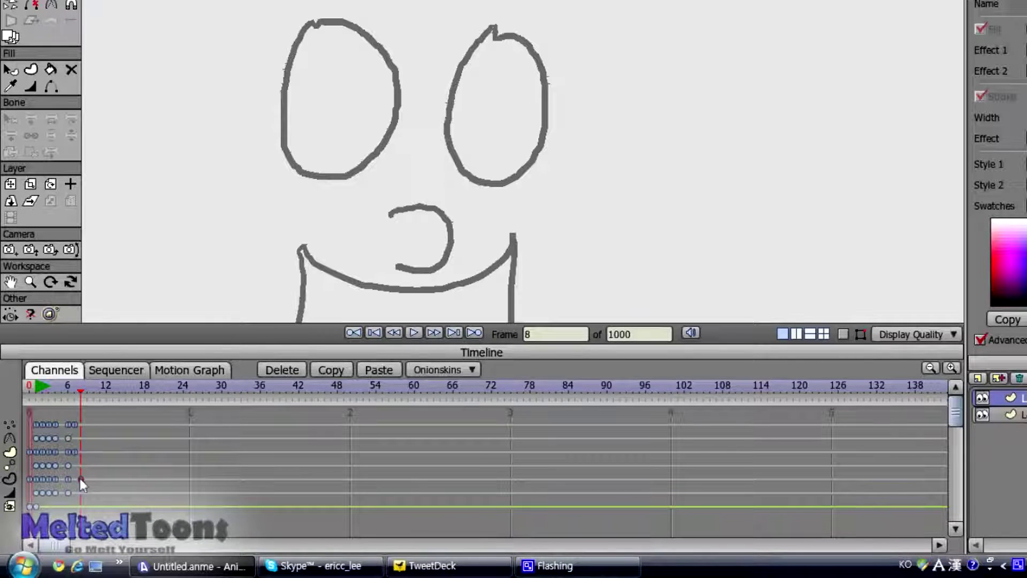